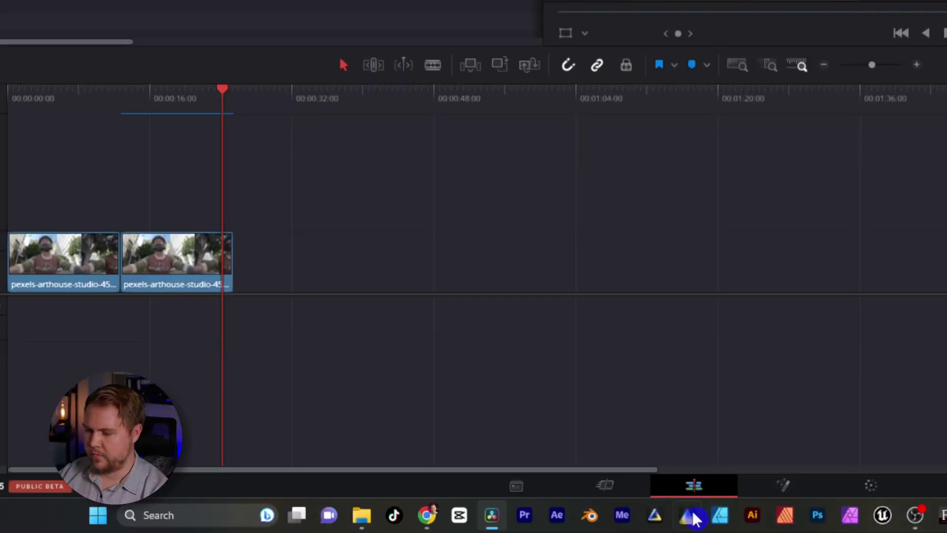
On the Color page, search the Effects library for 'lens' and drop Lens Blur onto node 01.
left_click(875, 487)
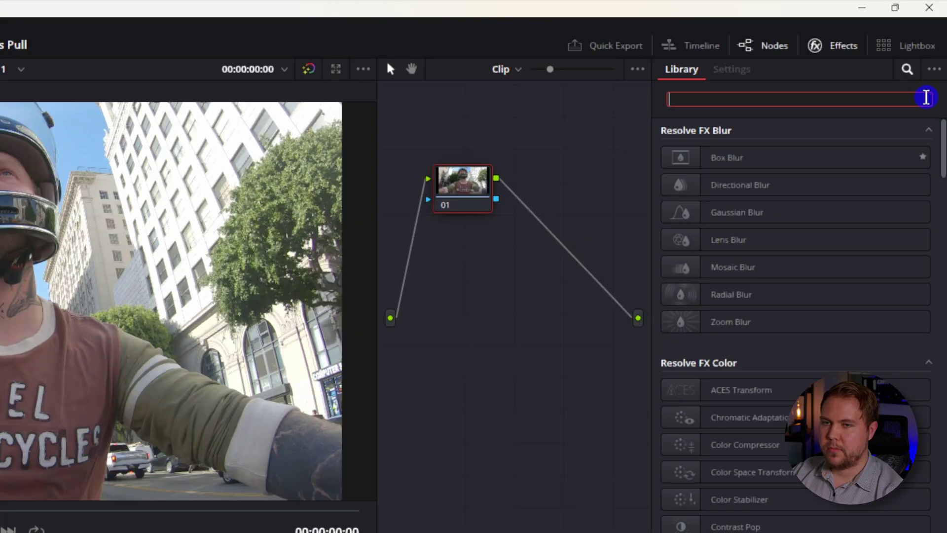
left_click(839, 45)
left_click(838, 45)
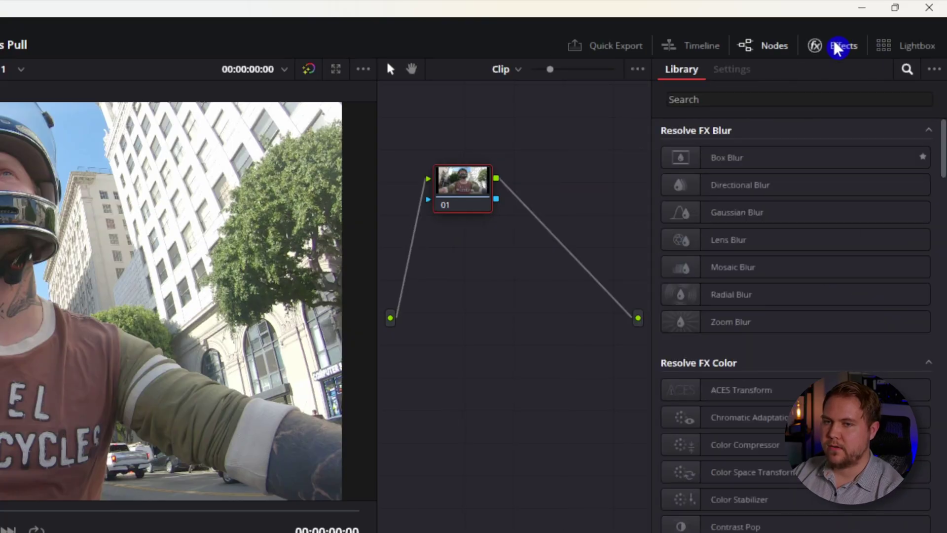
left_click(710, 97)
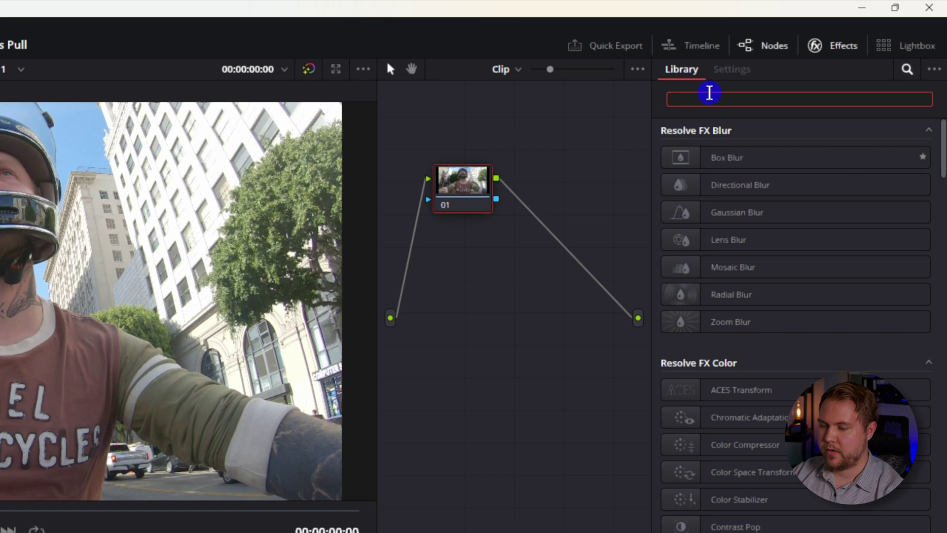
type("lens")
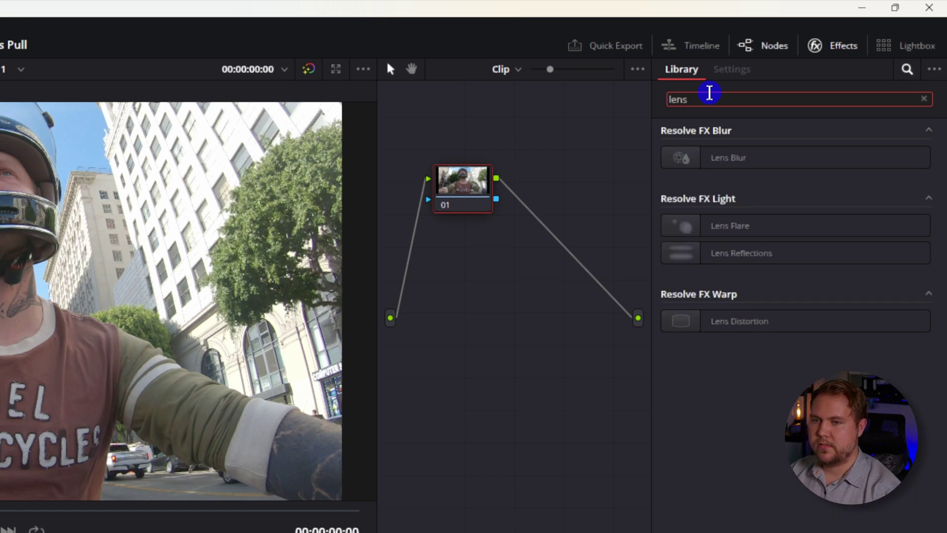
left_click_drag(776, 156, 467, 198)
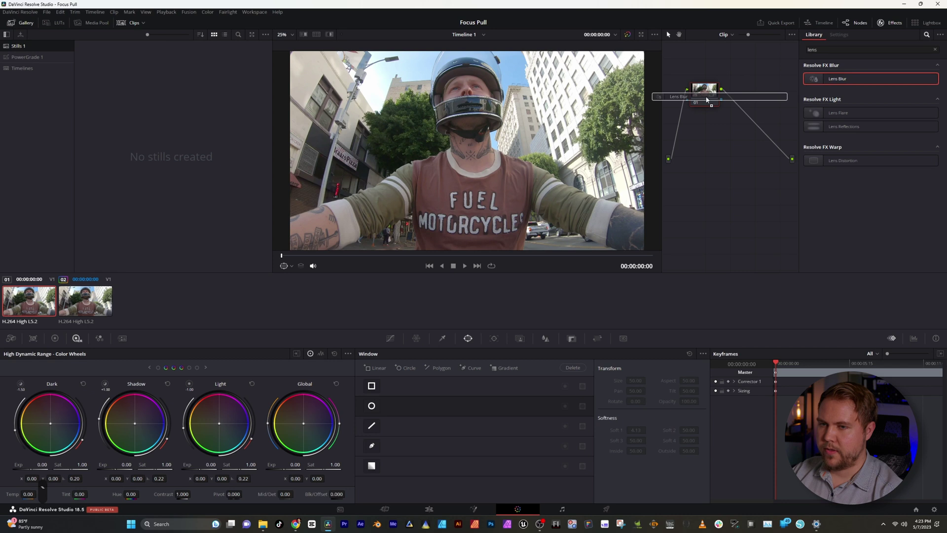
left_click_drag(707, 100, 708, 100)
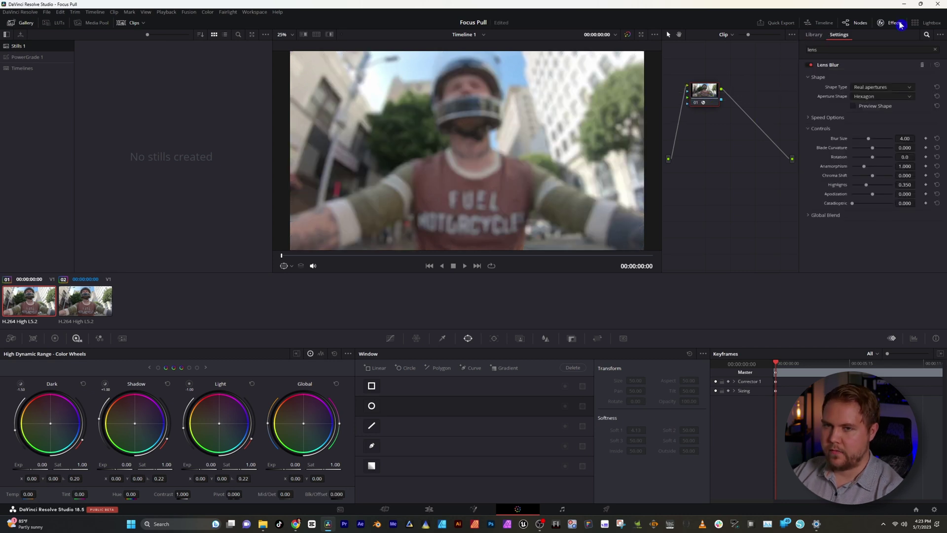
Lower the Lens Blur size from 4.00 to 2.62, checking it in the enlarged viewer.
key("alt+f")
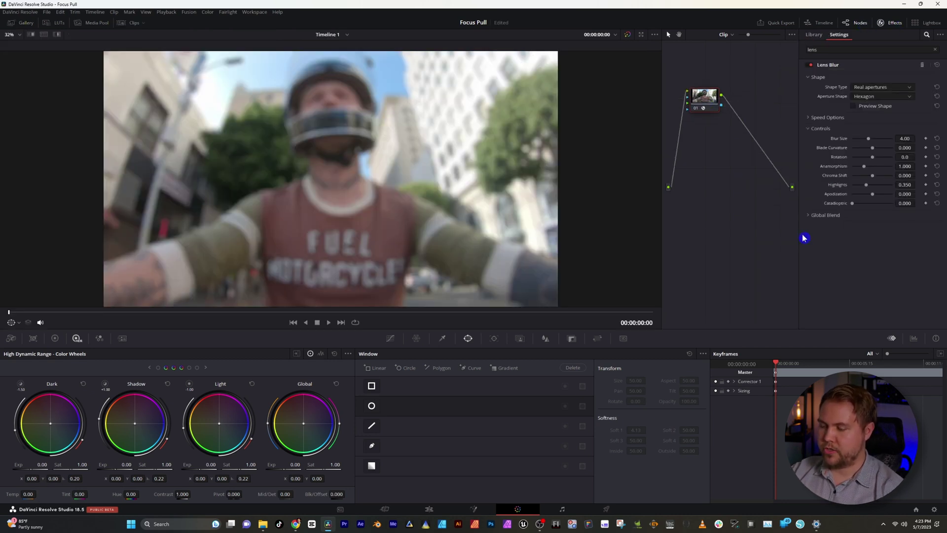
key("shift+f")
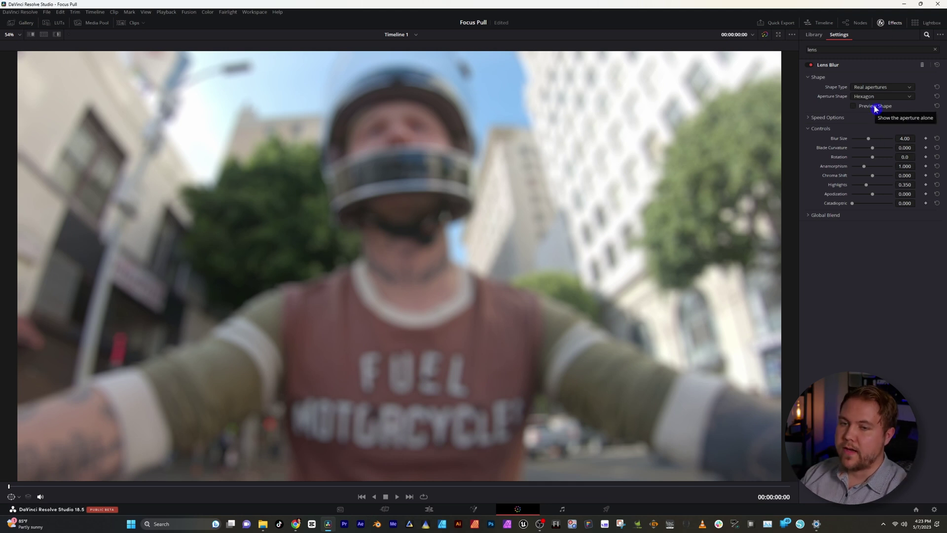
scroll(869, 139, "up", 1)
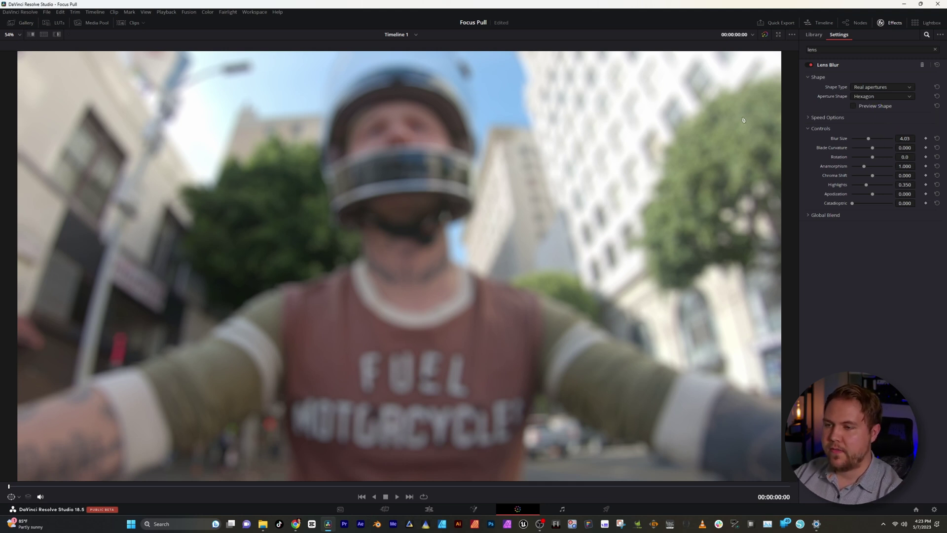
left_click_drag(905, 138, 893, 139)
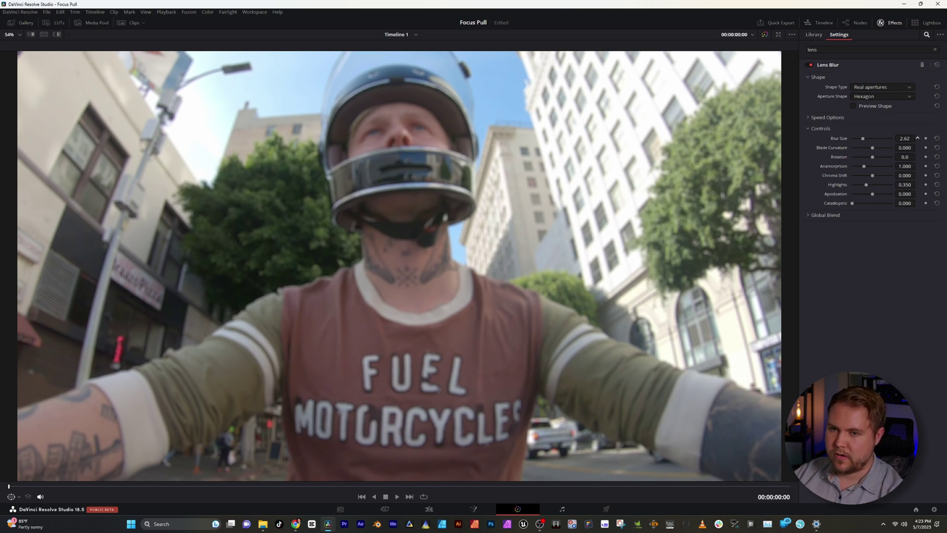
key("alt+f")
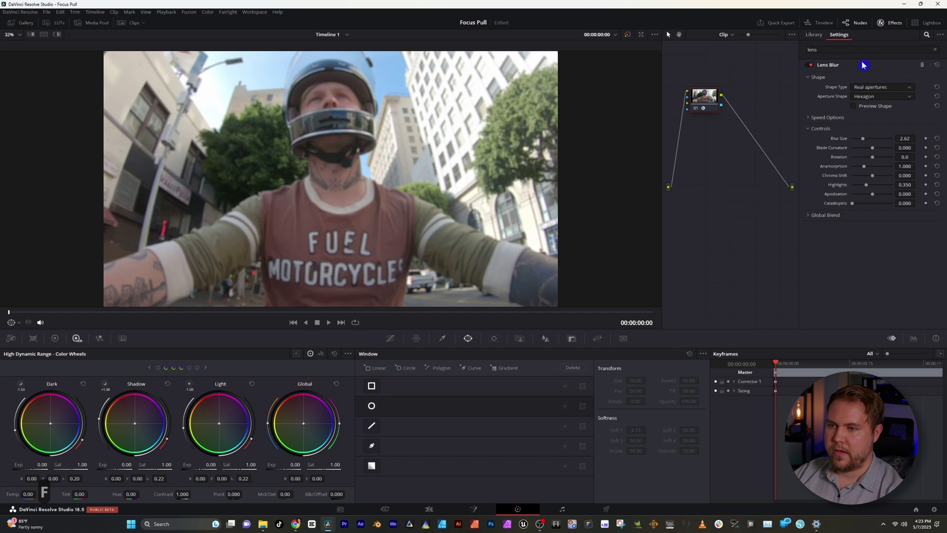
Search the effects for 'depth' and insert a Depth Map node ahead of the Lens Blur node.
left_click(935, 50)
type("de")
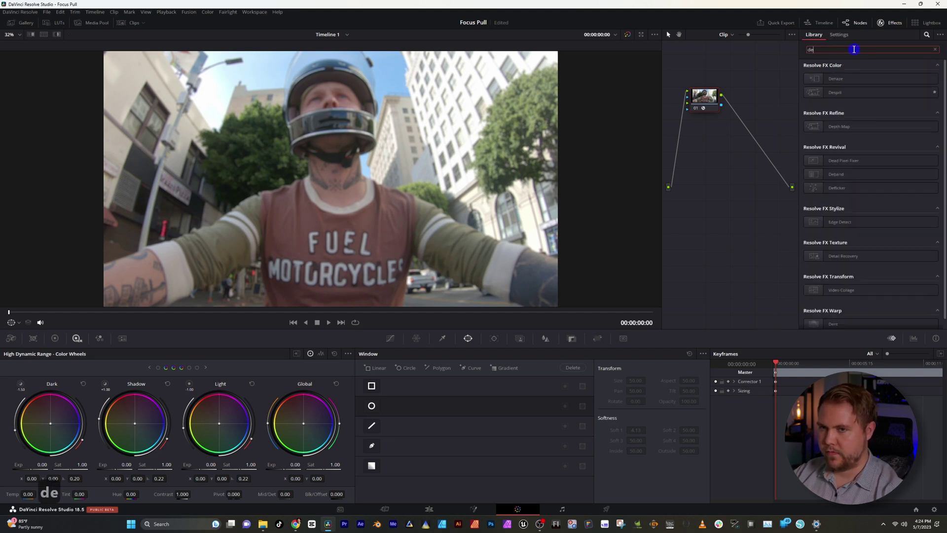
type("pth")
left_click_drag(845, 76, 679, 144)
left_click_drag(697, 101, 768, 124)
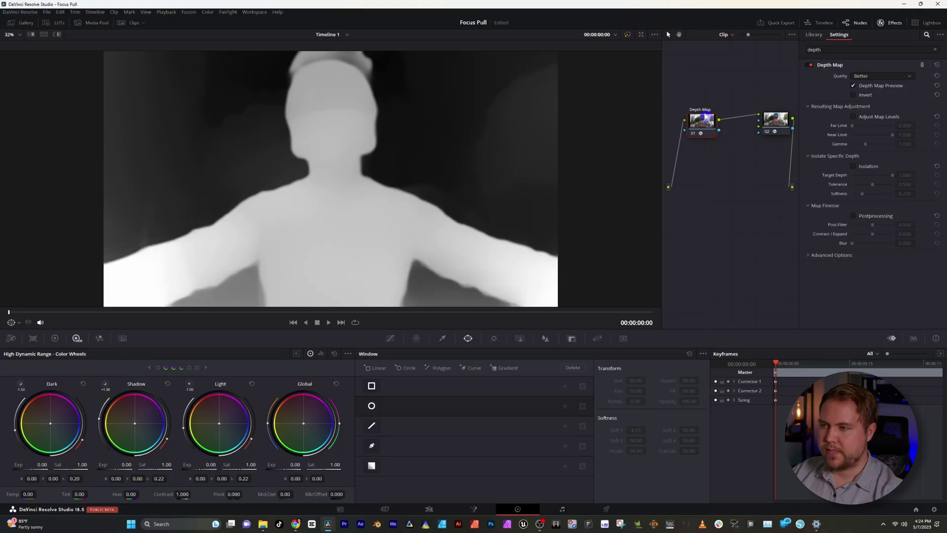
Set Depth Map quality to Faster, enable Adjust Map Levels, and raise Far Limit slightly.
left_click(891, 76)
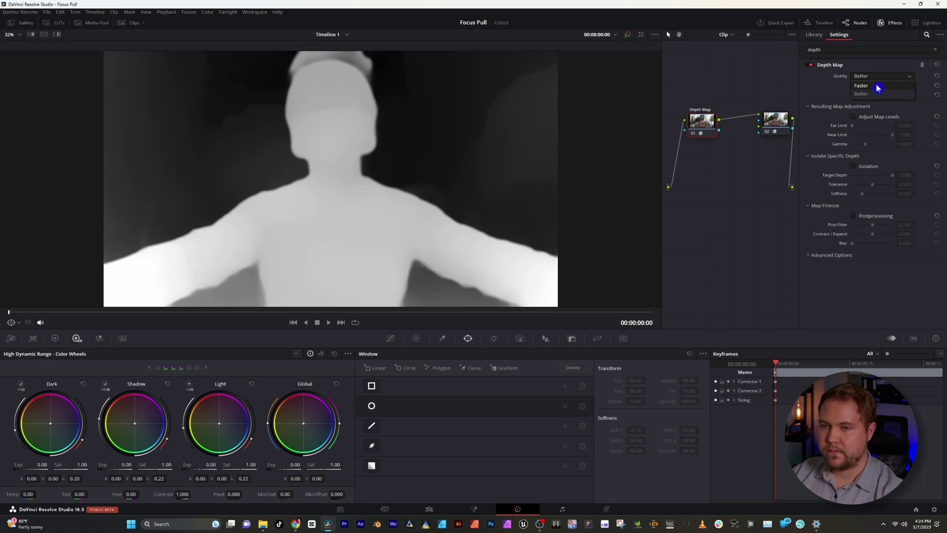
left_click(878, 86)
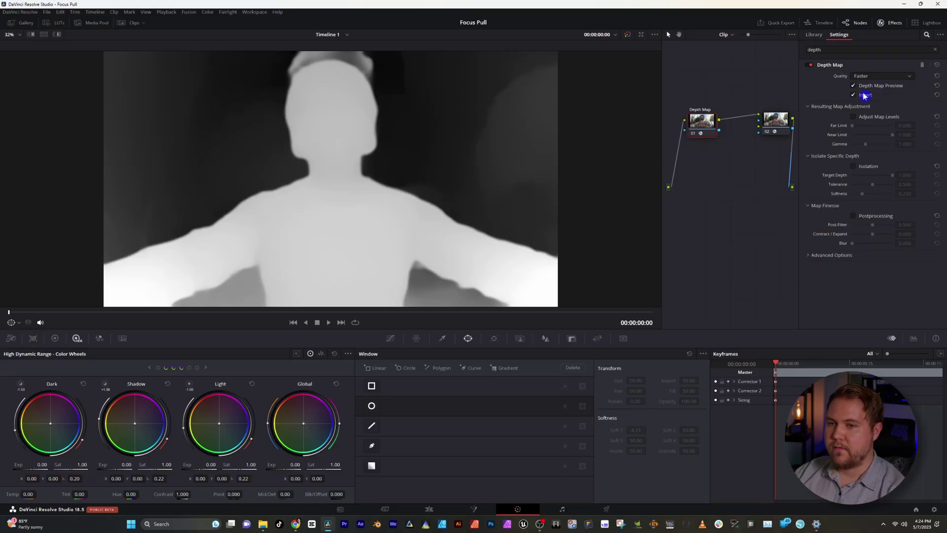
left_click(854, 117)
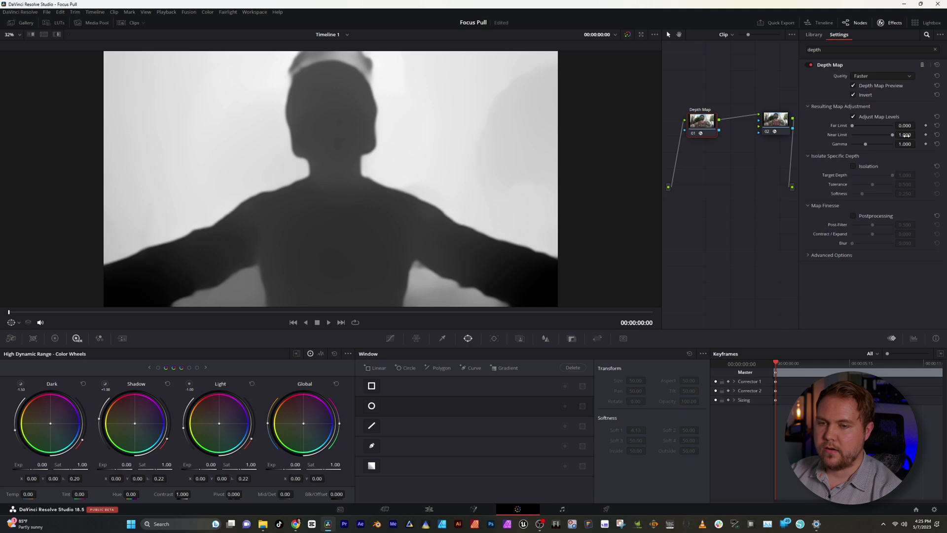
left_click_drag(908, 125, 917, 125)
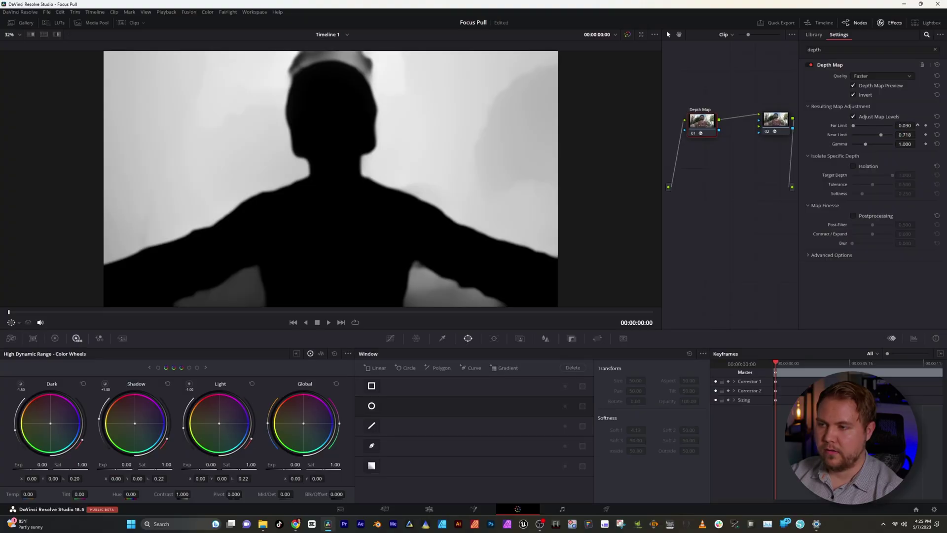
Set Far Limit to 0.101 and enable Postprocessing and Isolate Specific Depth.
left_click_drag(853, 126, 857, 125)
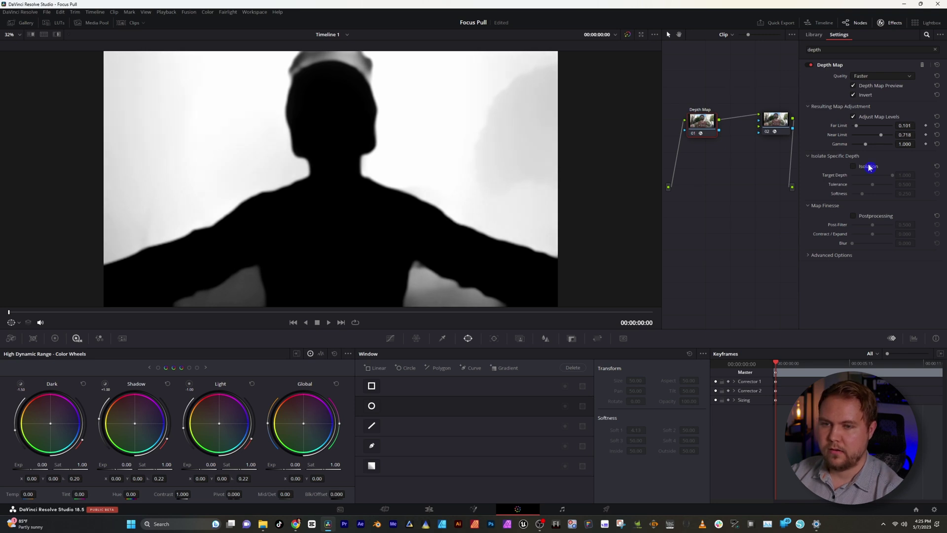
left_click(854, 216)
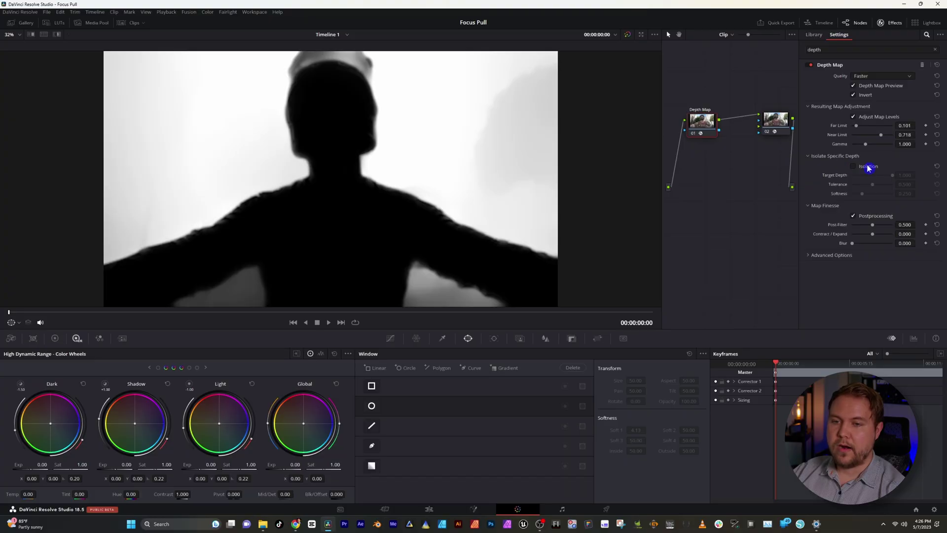
left_click(870, 167)
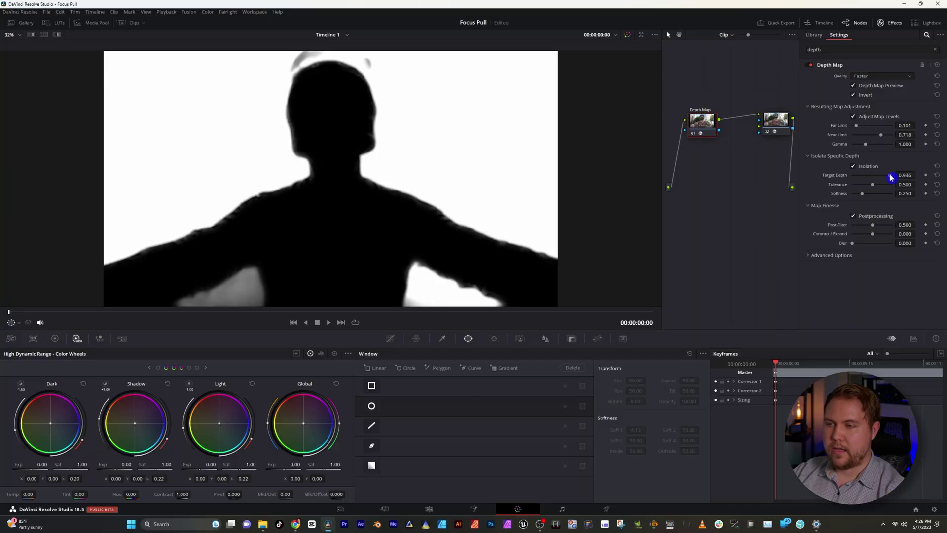
Set the isolation Target Depth to 1.000 and Tolerance to 0.440.
mouse_move(891, 177)
left_mouse_down()
mouse_move(838, 180)
mouse_move(901, 181)
mouse_move(829, 182)
mouse_move(888, 187)
left_mouse_up()
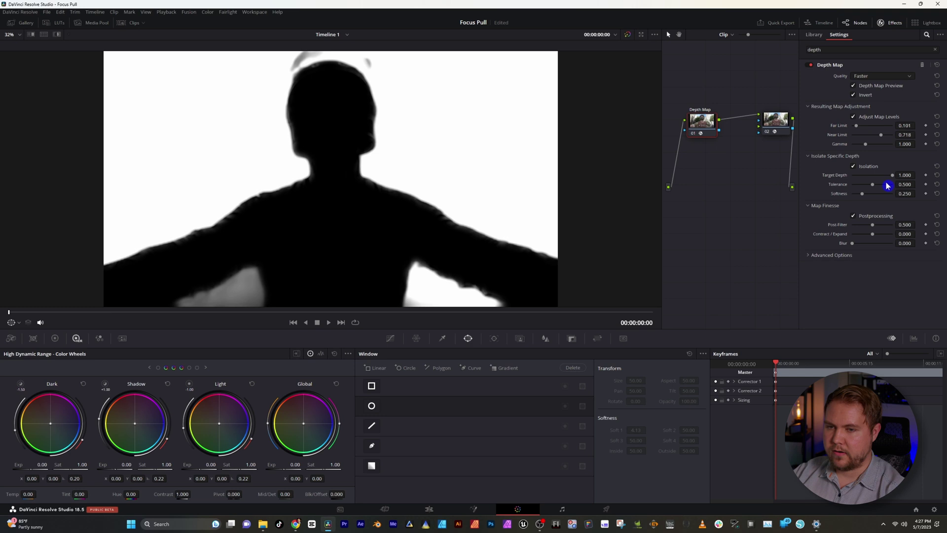
mouse_move(874, 186)
left_mouse_down()
mouse_move(894, 185)
mouse_move(857, 186)
mouse_move(870, 184)
left_mouse_up()
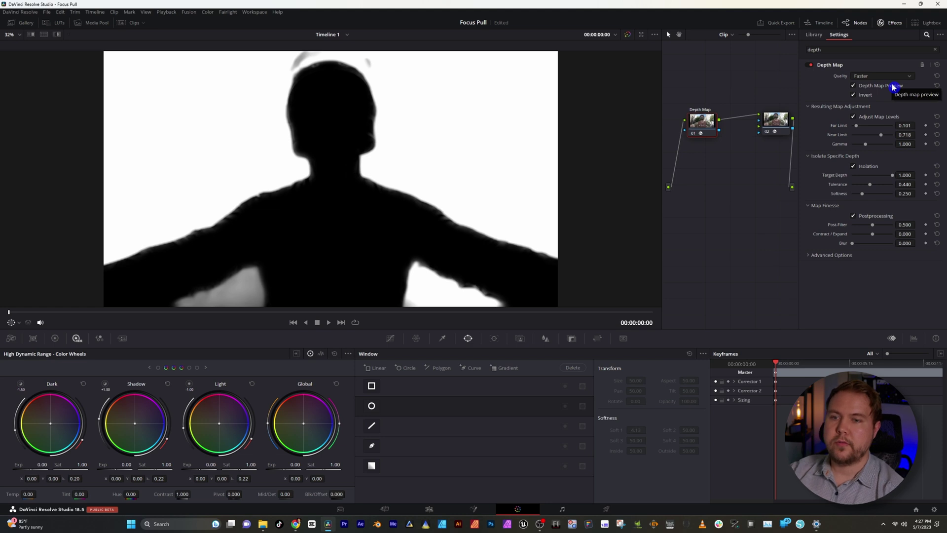
Turn off Depth Map Preview and connect node 01's key output to node 02's key input.
left_click(894, 87)
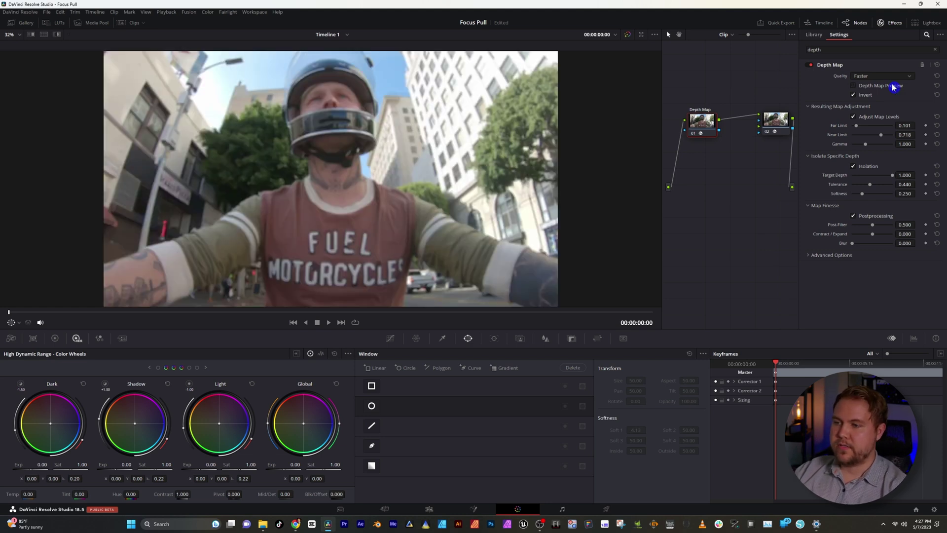
key("alt+f")
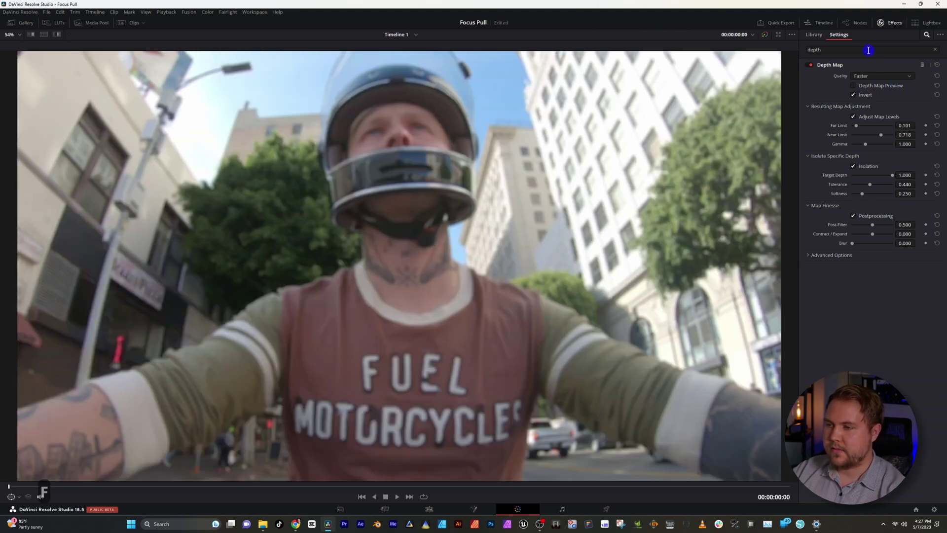
key("alt+f")
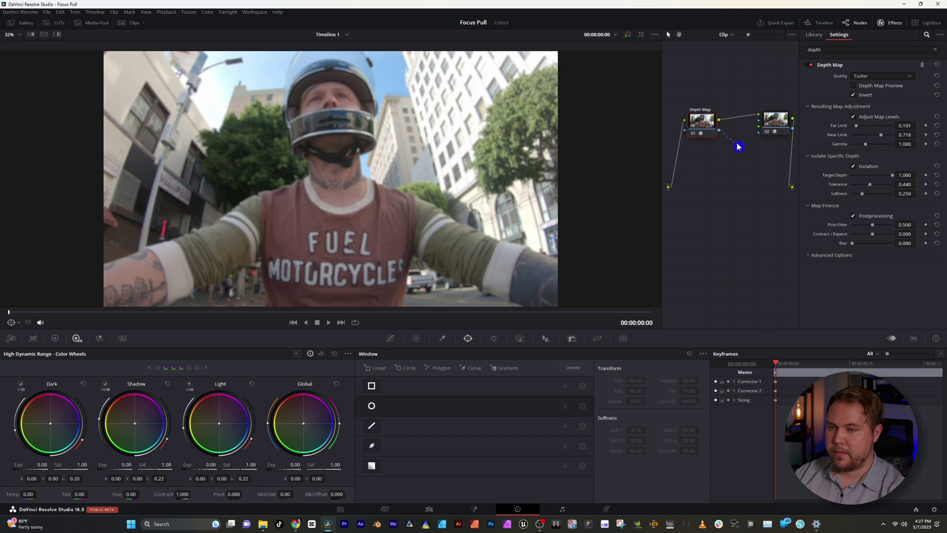
left_click_drag(761, 124, 759, 125)
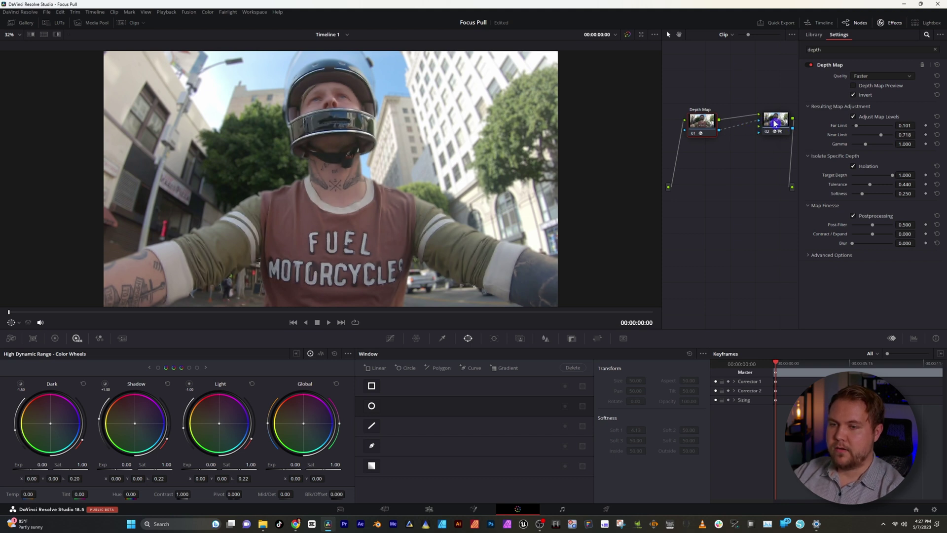
key("alt+f")
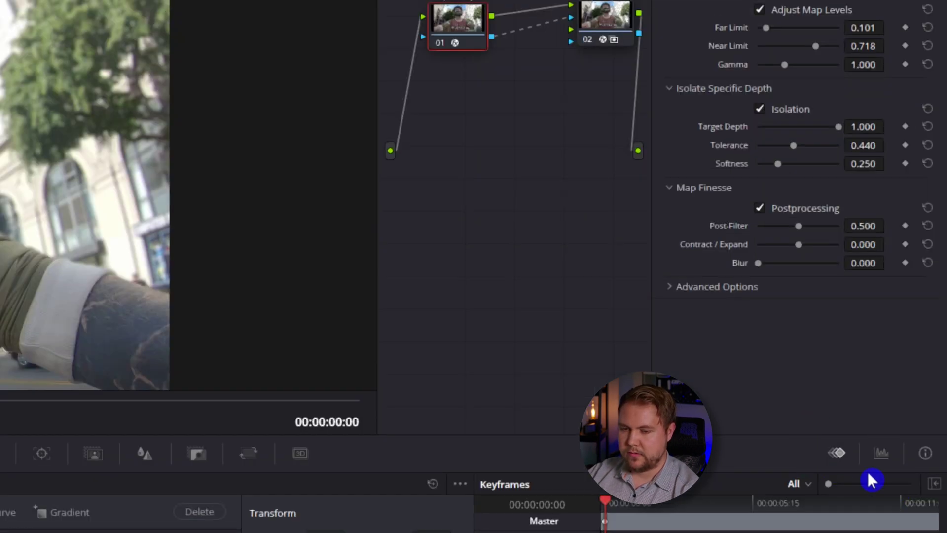
Place the starting Target Depth keyframe at 1.000 at 00:00:01:13 and save the project.
left_click_drag(605, 503, 675, 505)
mouse_move(810, 364)
left_mouse_down()
mouse_move(838, 364)
mouse_move(774, 365)
mouse_move(798, 367)
left_mouse_up()
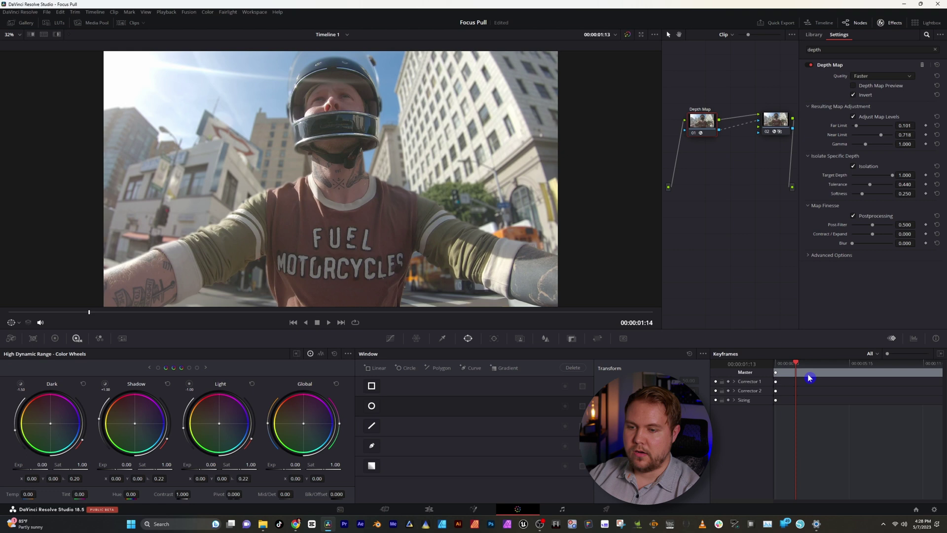
key("ctrl+s")
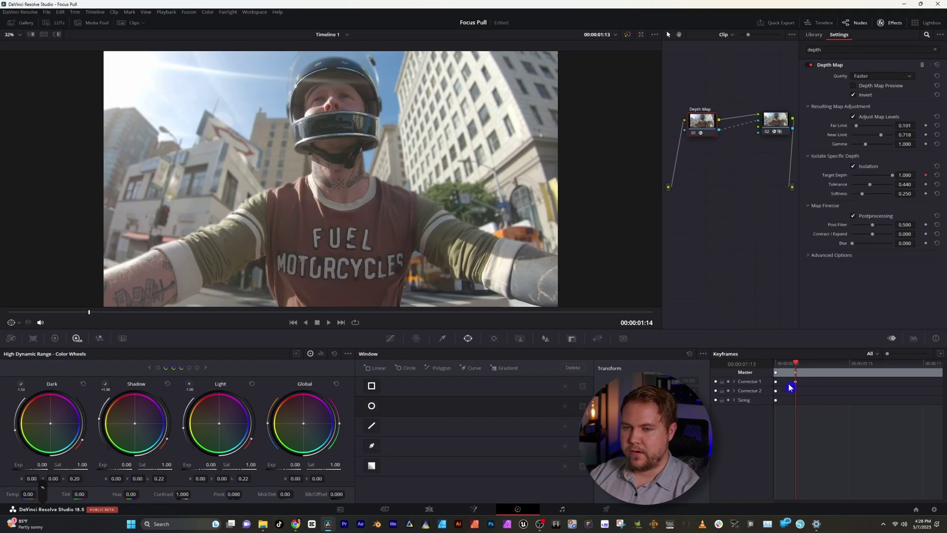
left_click_drag(797, 364, 812, 366)
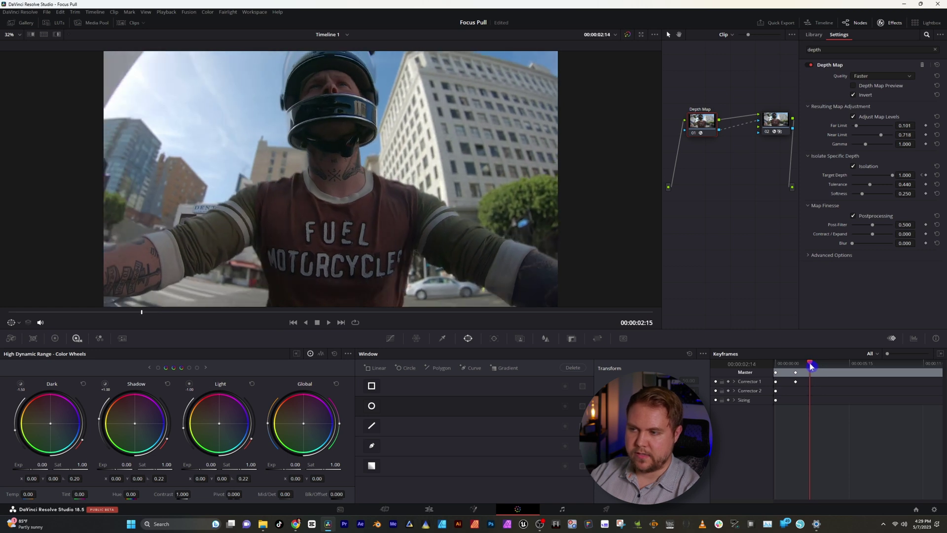
Keyframe Target Depth to 0 at 02:14 and scrub to review the focus change.
left_click(902, 174)
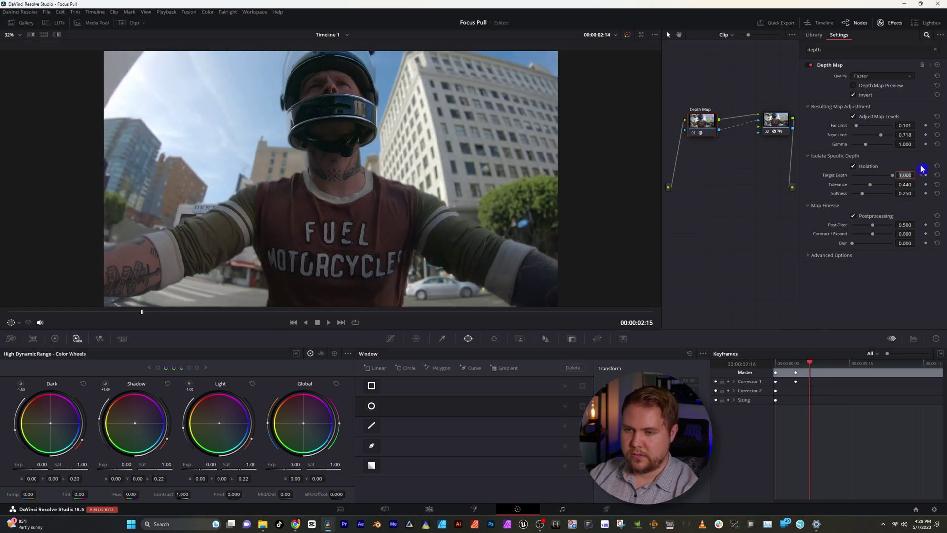
type("0")
key("Return")
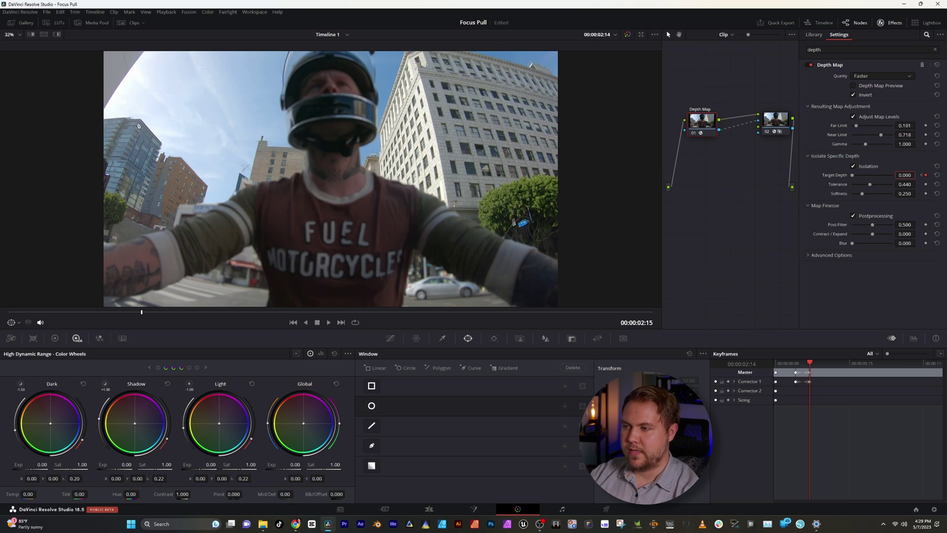
left_click(801, 364)
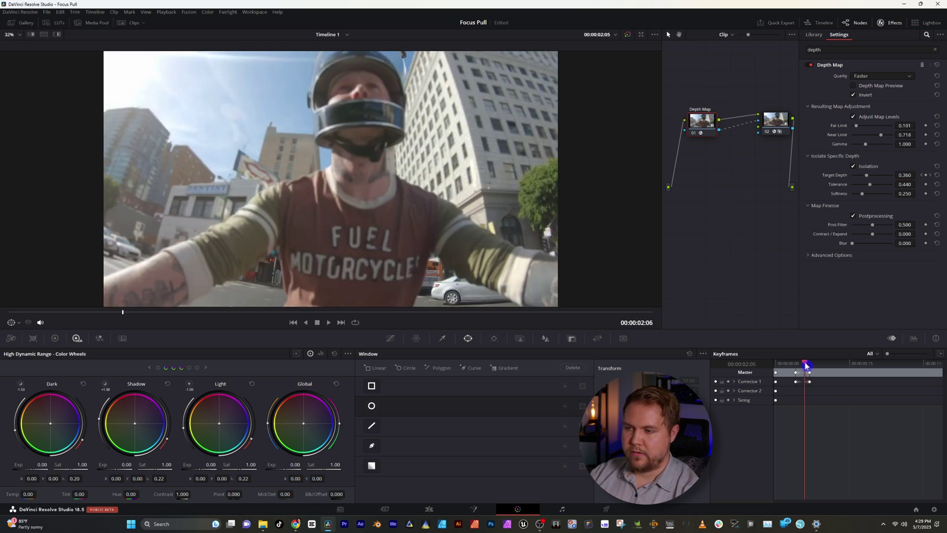
left_click_drag(802, 365, 843, 372)
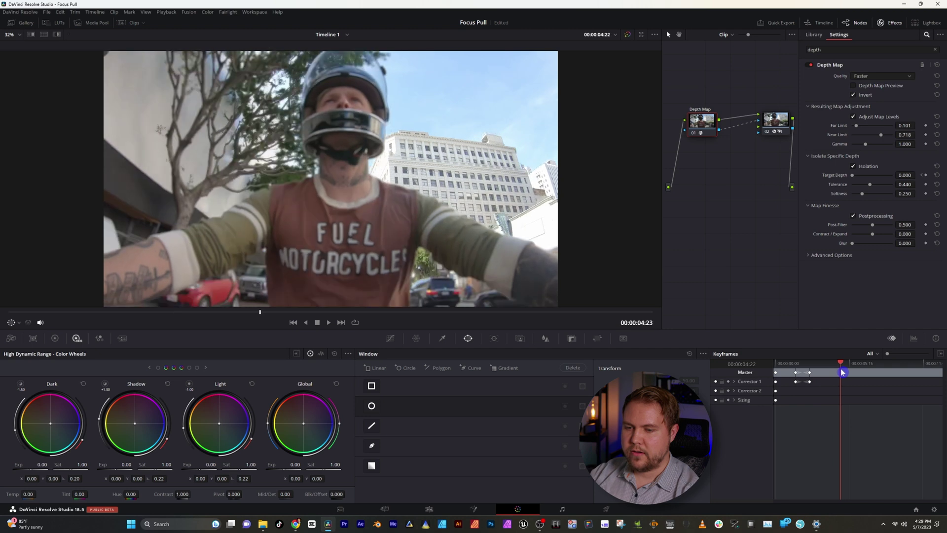
Hold Target Depth at 0 with a keyframe at 04:22, then return it to 1 at 05:21.
left_click(926, 176)
left_click(811, 365)
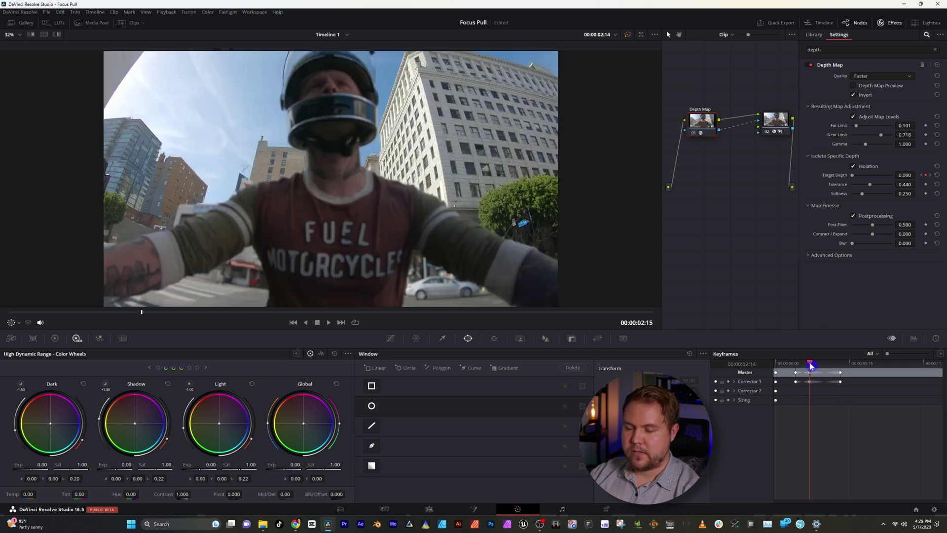
left_click_drag(811, 365, 855, 372)
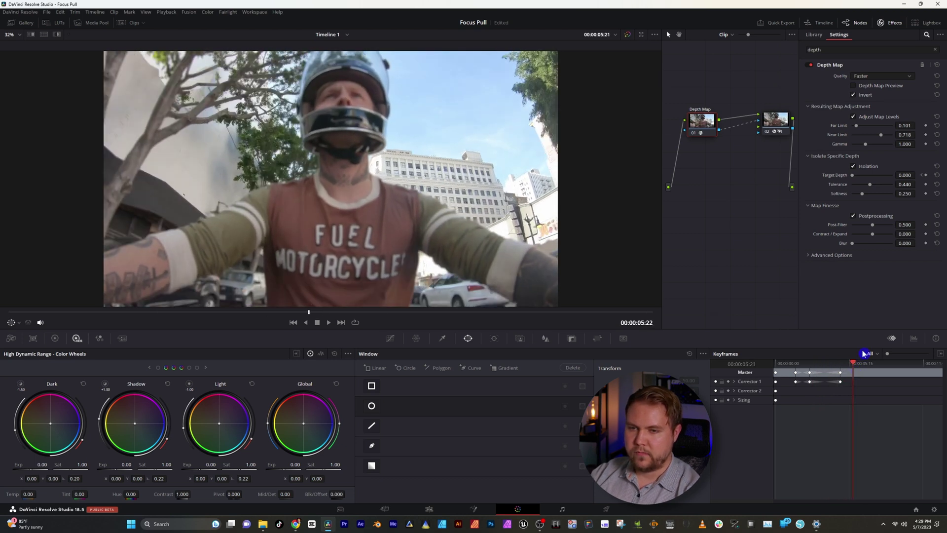
type("1")
key("Return")
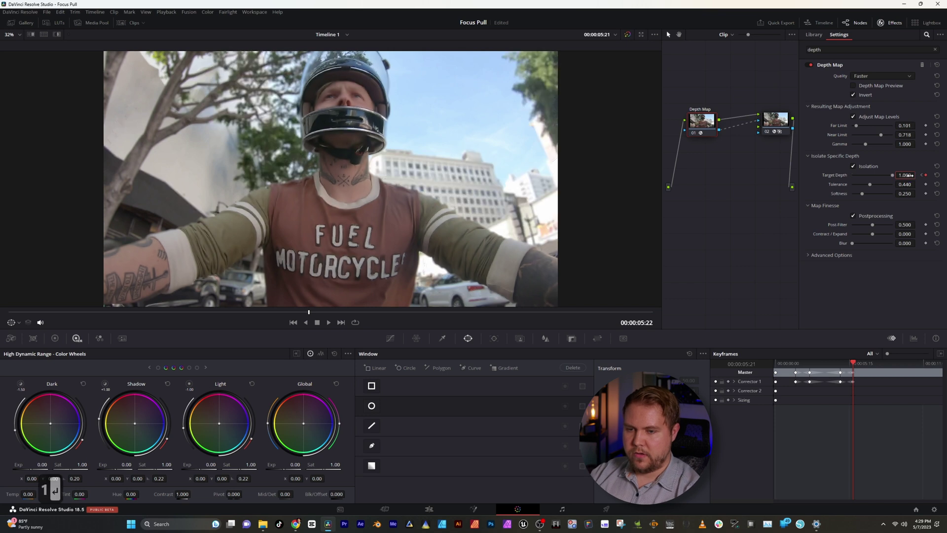
left_click_drag(853, 365, 778, 373)
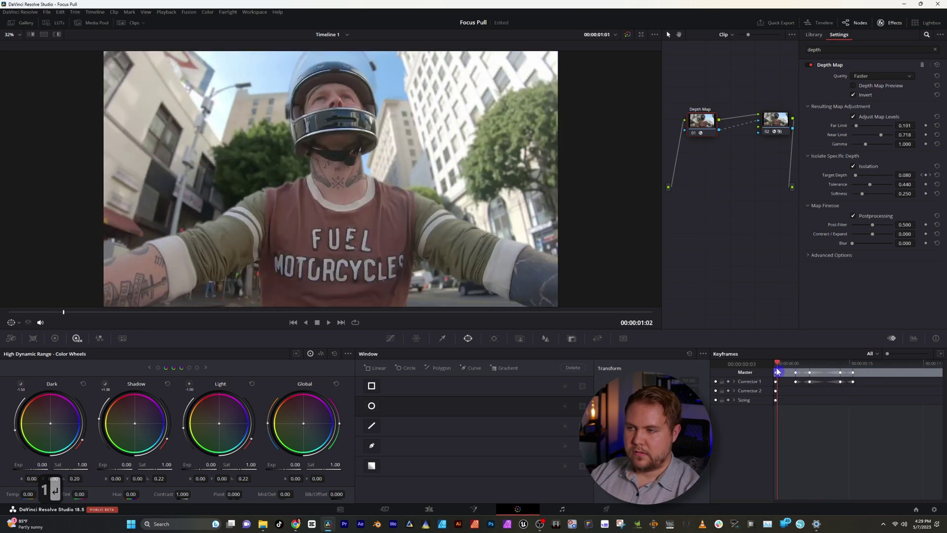
After a full-screen review, set isolation Softness to 0 and Contract/Expand to -0.109.
key("ctrl+f")
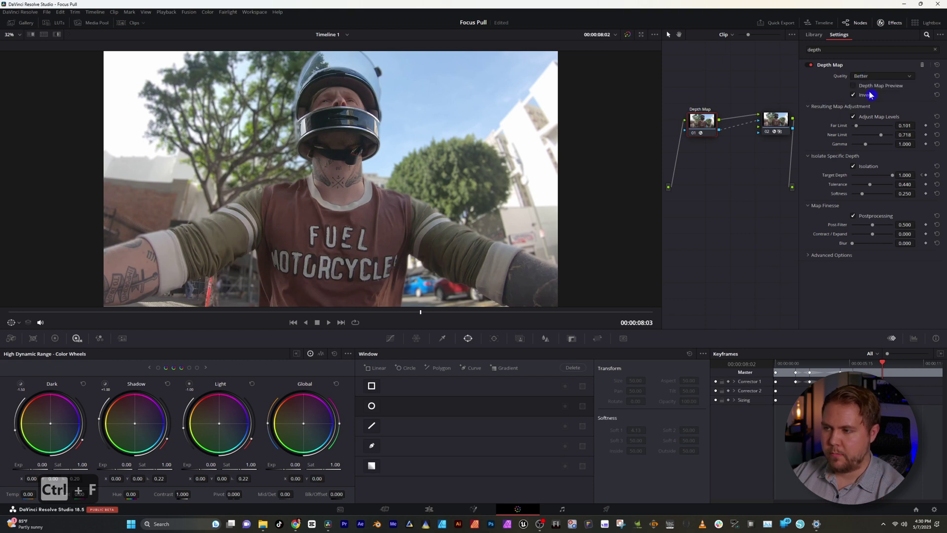
key("ctrl+f")
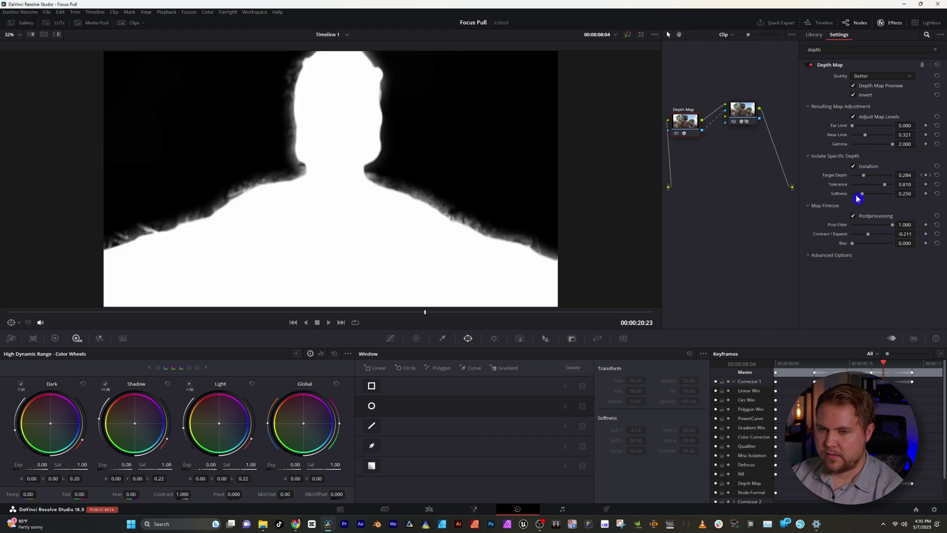
type("0")
key("Return")
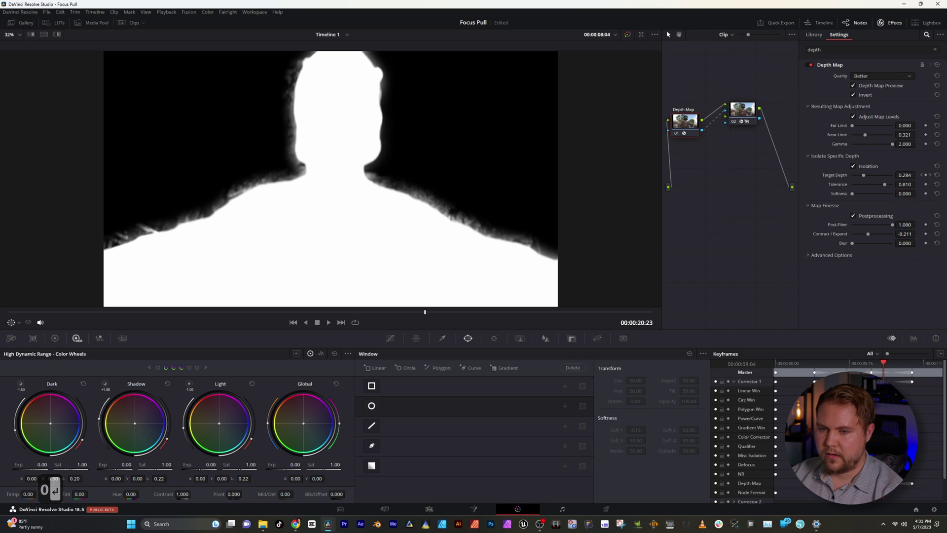
left_click_drag(918, 234, 918, 233)
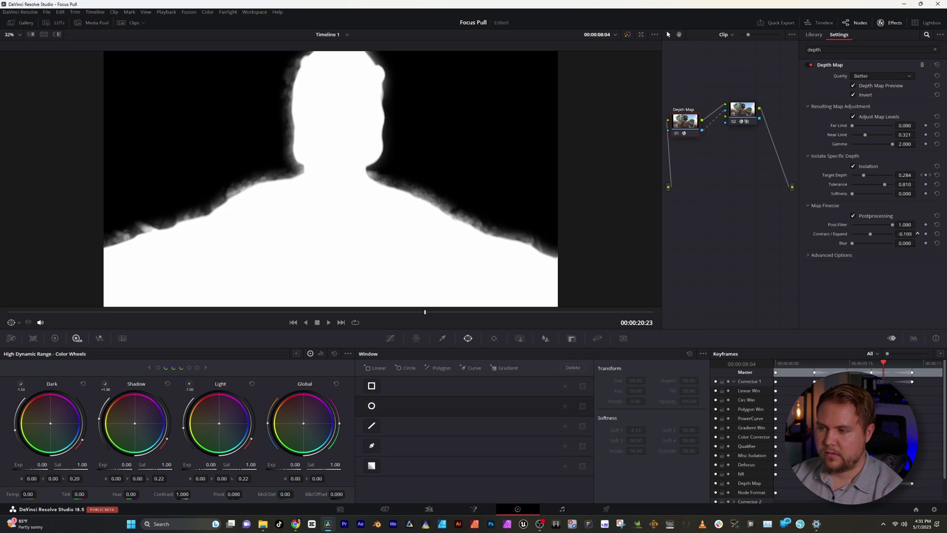